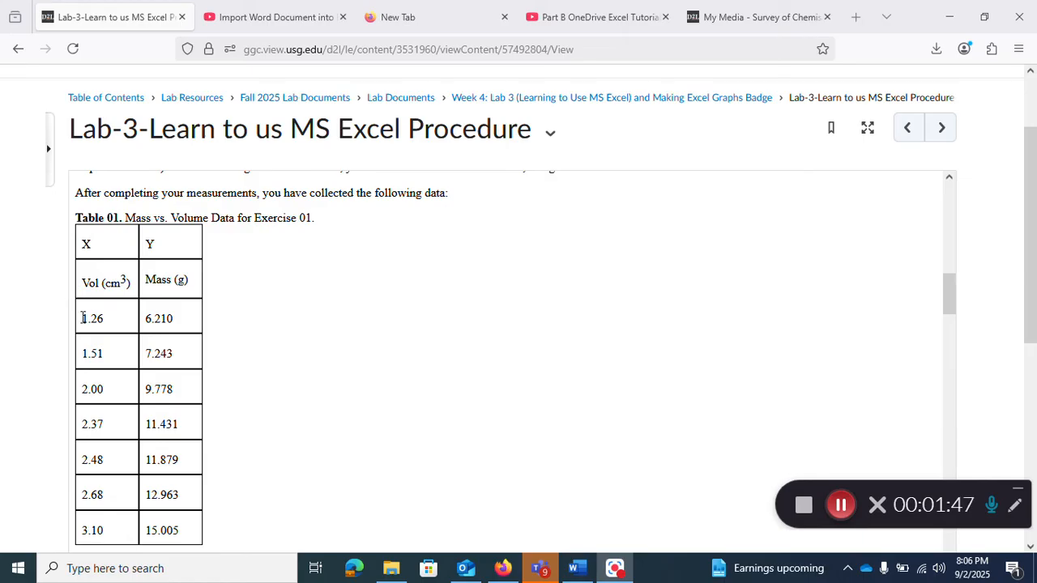
Step: Select Table 01's volume and mass data on the Lab-3 procedure page for copying
{"action": "left_click_drag", "start_coordinate": [84, 243], "coordinate": [195, 539]}
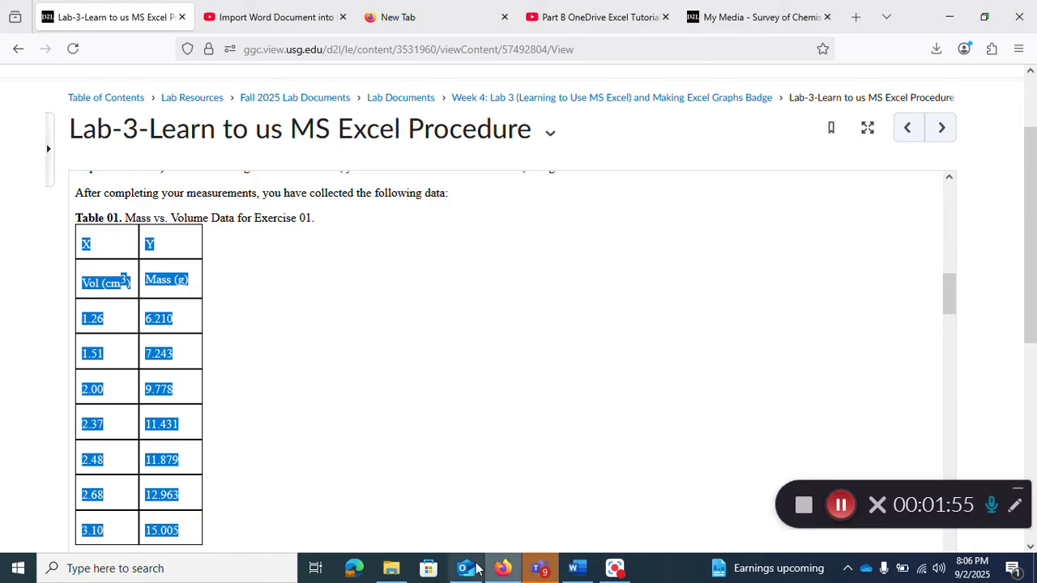
{"action": "mouse_move", "coordinate": [466, 574]}
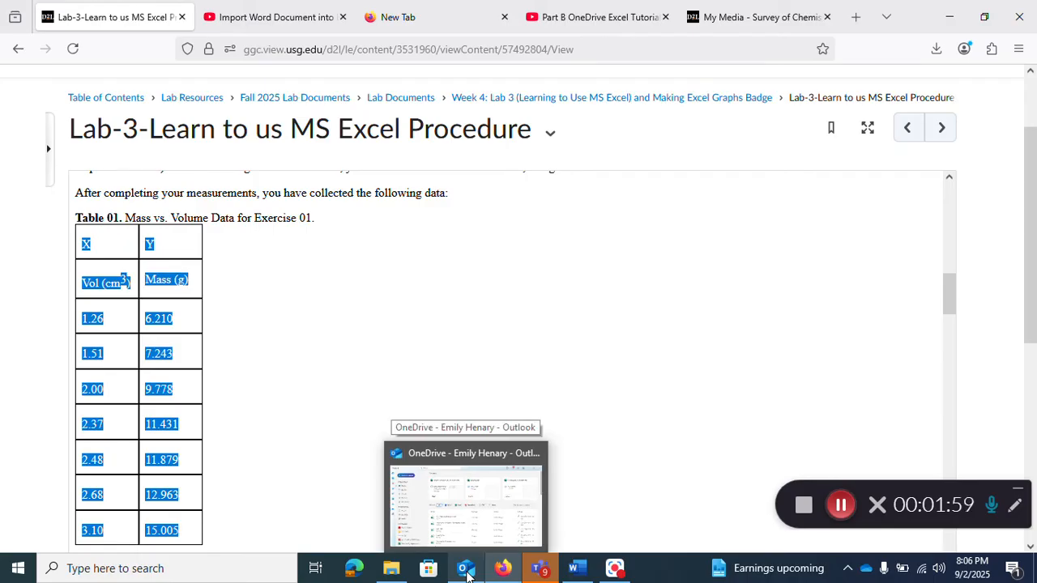
Step: Create a new OneDrive Excel workbook named 'Lab 3-Section A-XY Scatter Plot'
{"action": "left_click", "coordinate": [466, 574]}
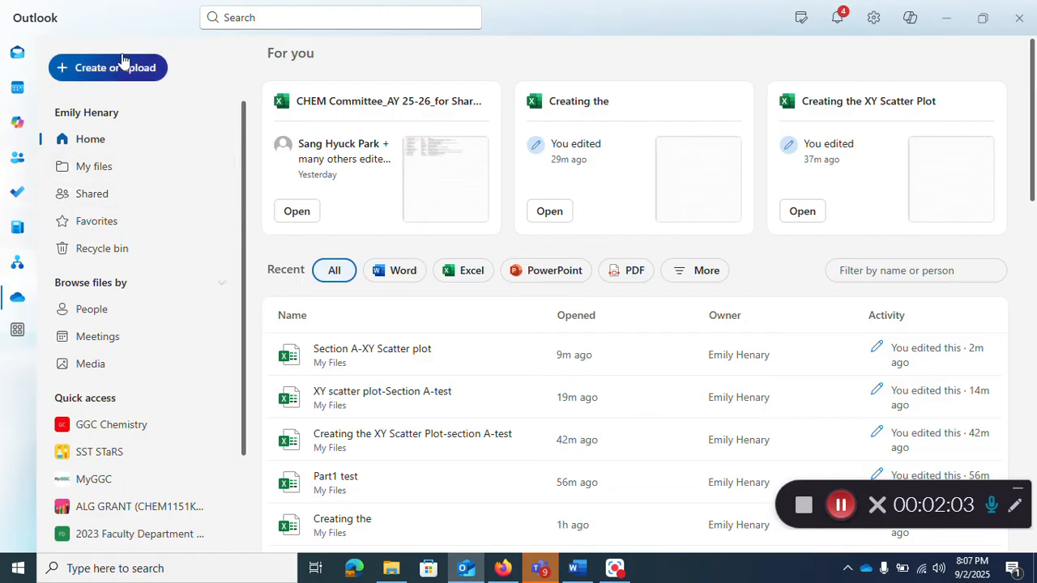
{"action": "left_click", "coordinate": [122, 71]}
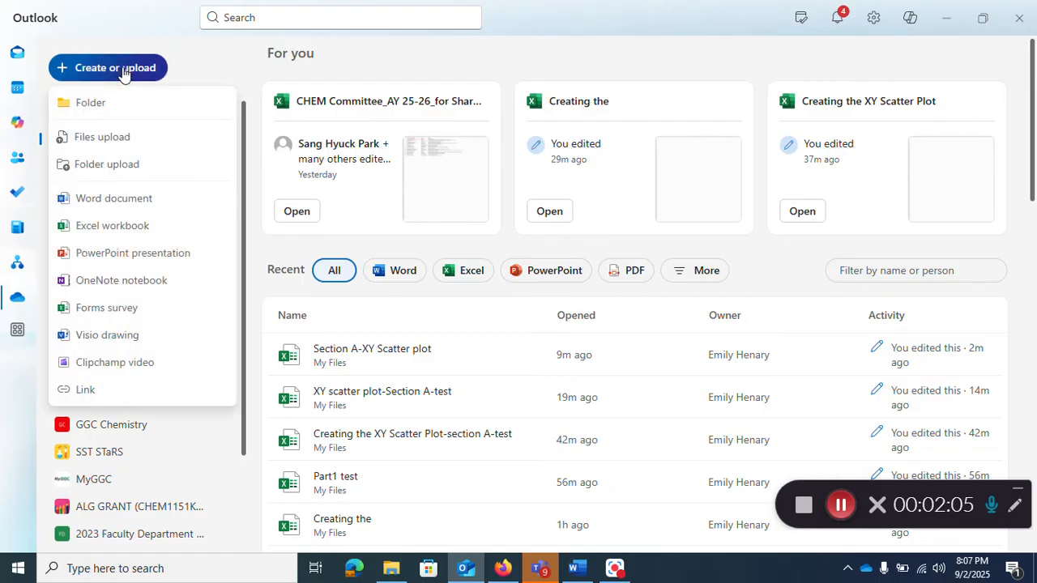
{"action": "left_click", "coordinate": [117, 227]}
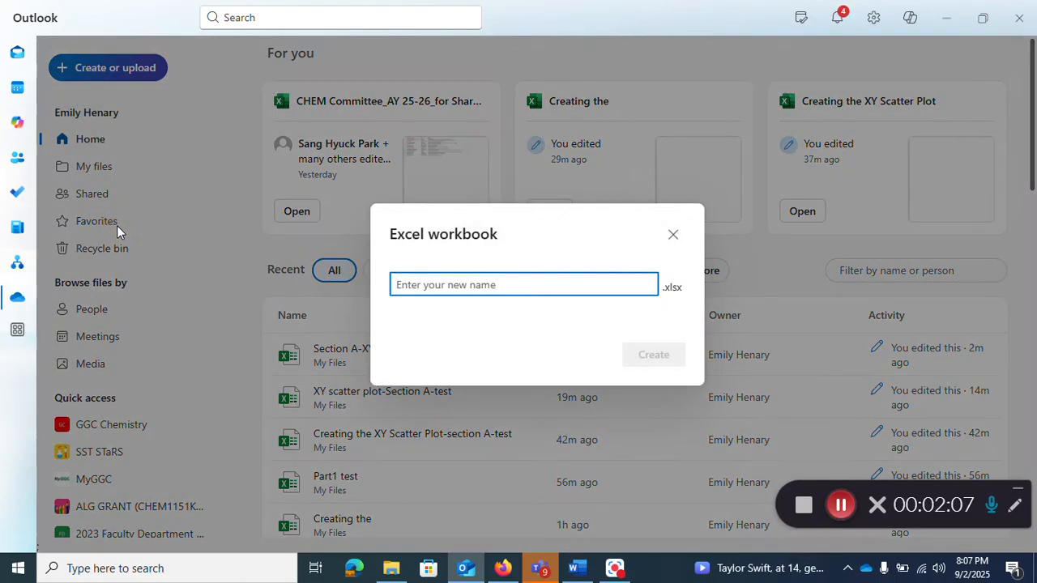
{"action": "left_click", "coordinate": [463, 284]}
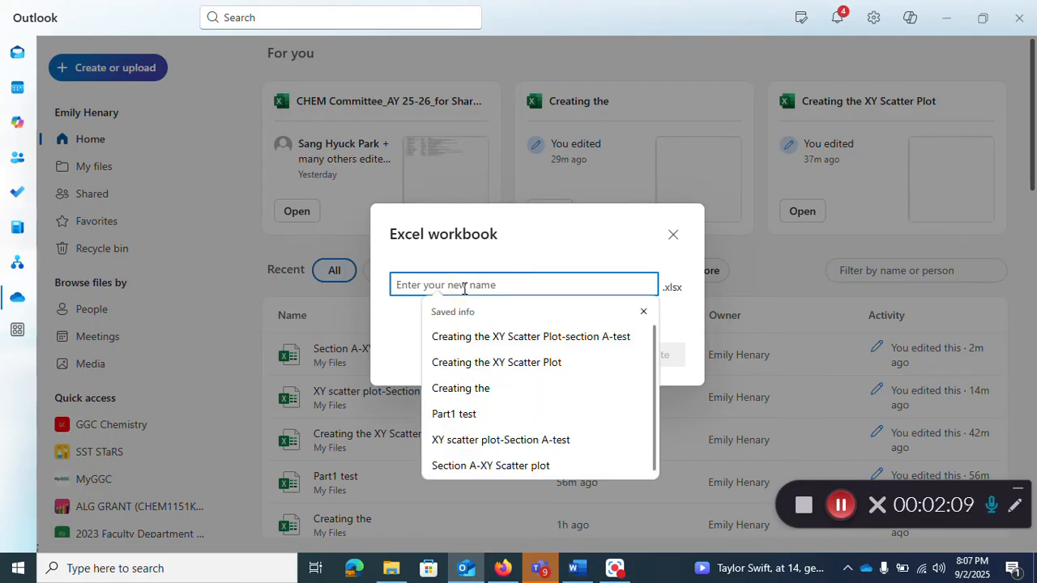
{"action": "type", "text": "L"}
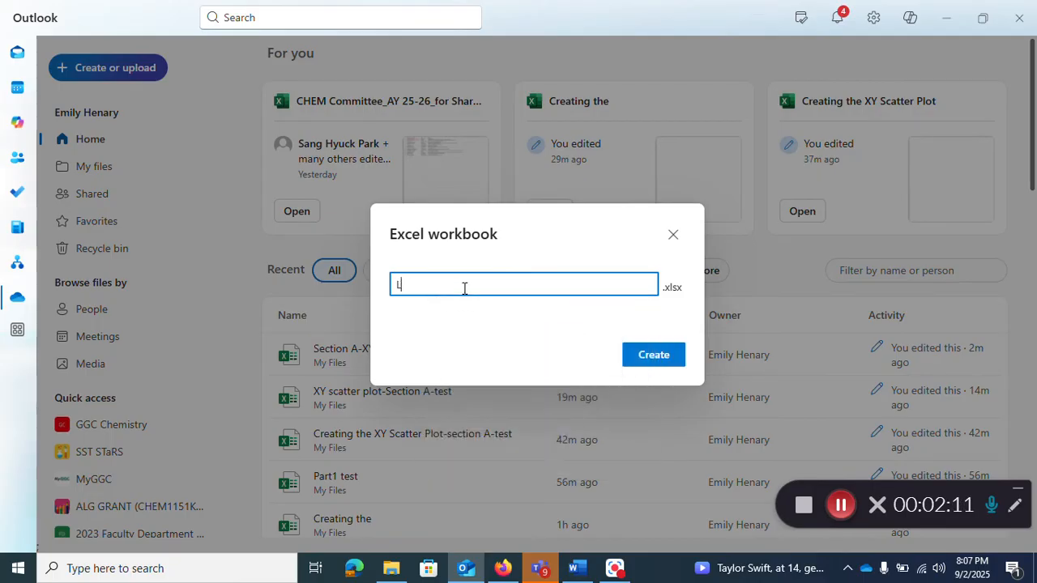
{"action": "type", "text": "ab 3-Section A"}
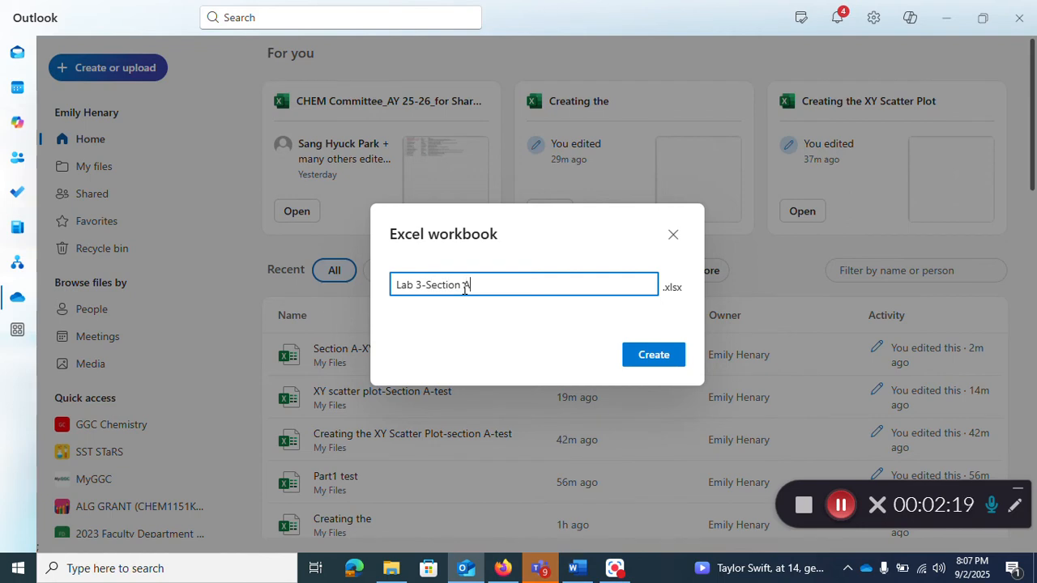
{"action": "type", "text": "-XY Scatter Plot"}
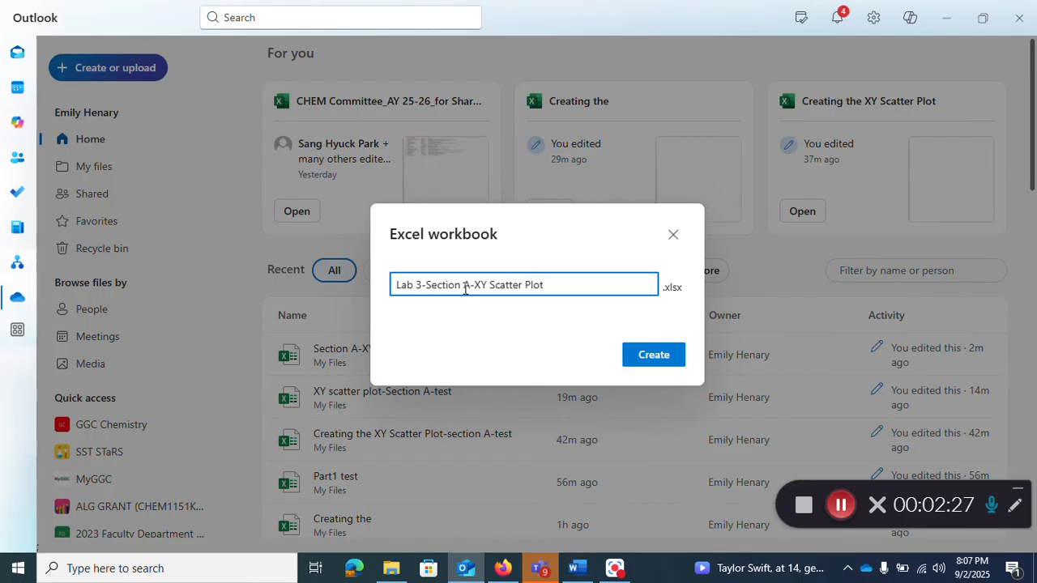
{"action": "left_click", "coordinate": [654, 355]}
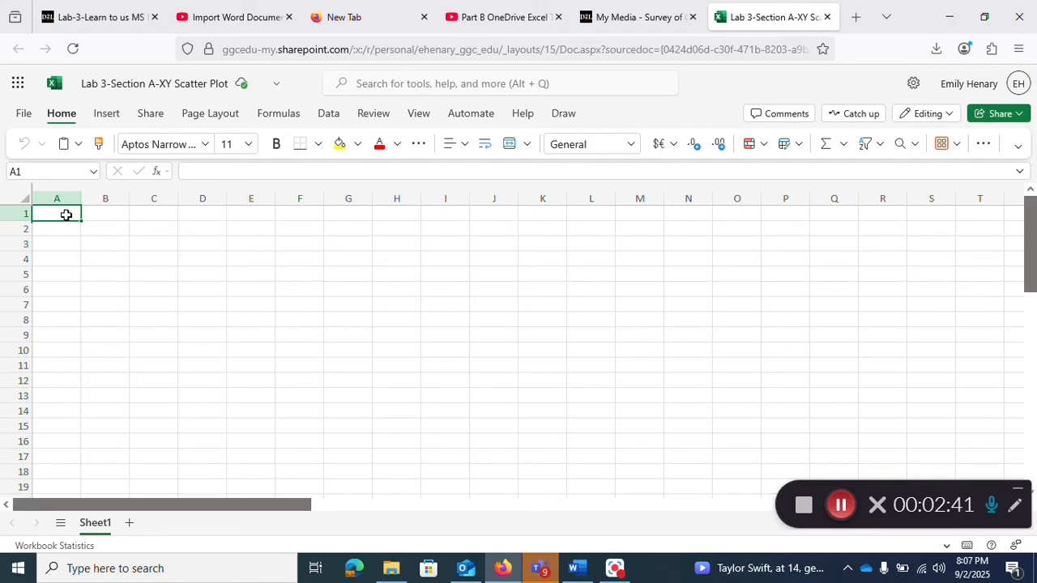
Step: Paste the X/Vol and Y/Mass table at A1 and select the numeric data A3:B9
{"action": "type", "text": "X\tY Vol (cm3)\tMass (g) 1.26\t6.21 1.51\t7.243 2\t9.778 2.37\t11.431 2.48\t11.879 2.68\t12.963 3.1\t15.005"}
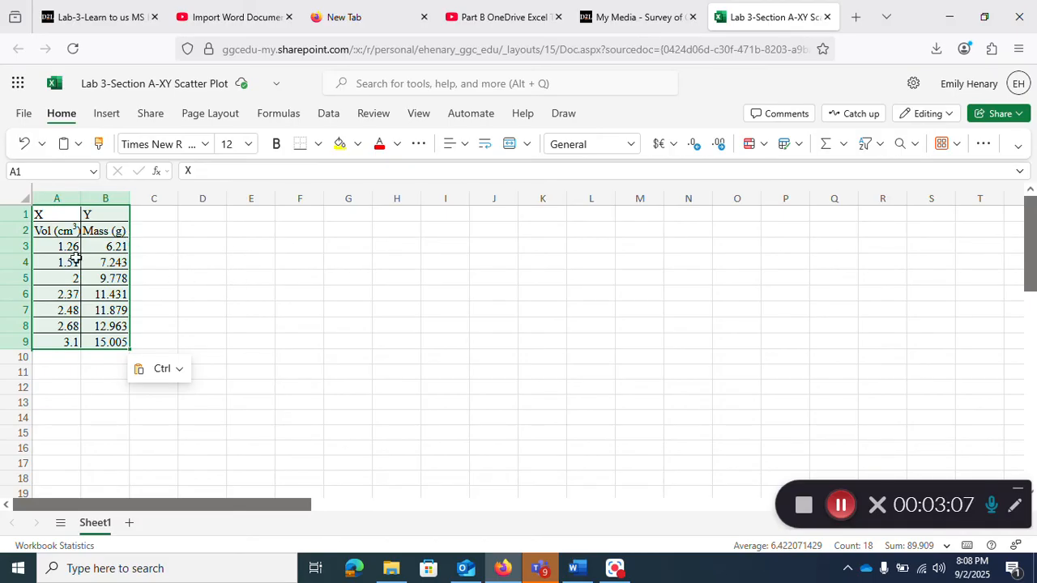
{"action": "left_click_drag", "start_coordinate": [61, 248], "coordinate": [119, 347]}
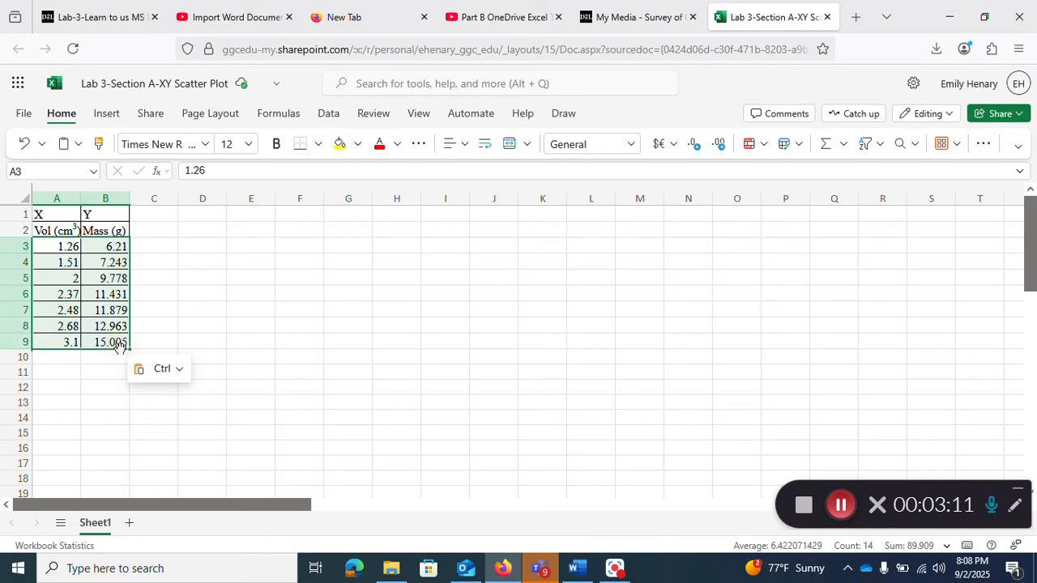
Step: Insert a scatter chart with only markers from the selected volume and mass values
{"action": "left_click", "coordinate": [107, 115]}
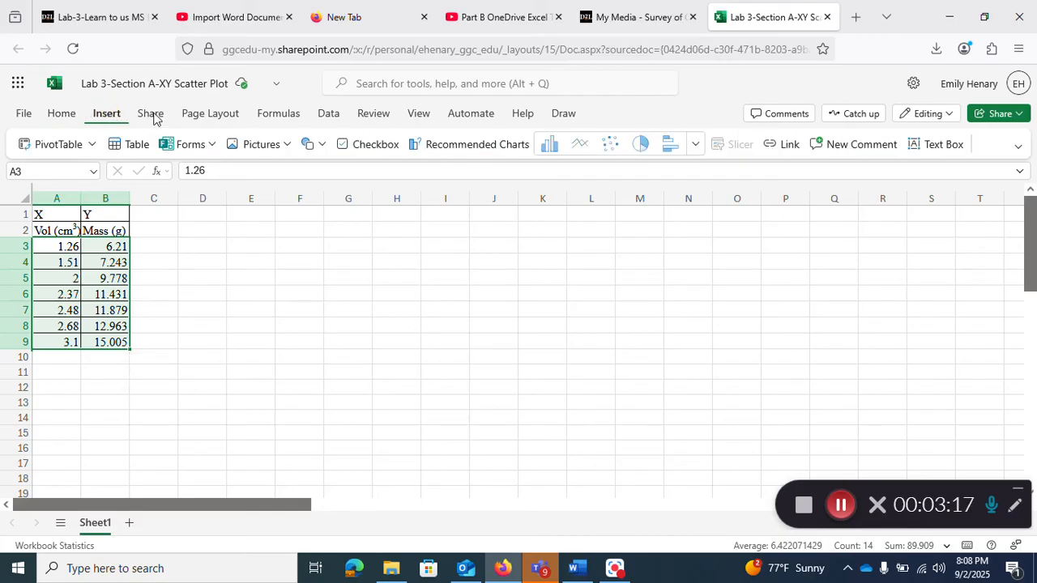
{"action": "left_click", "coordinate": [611, 146]}
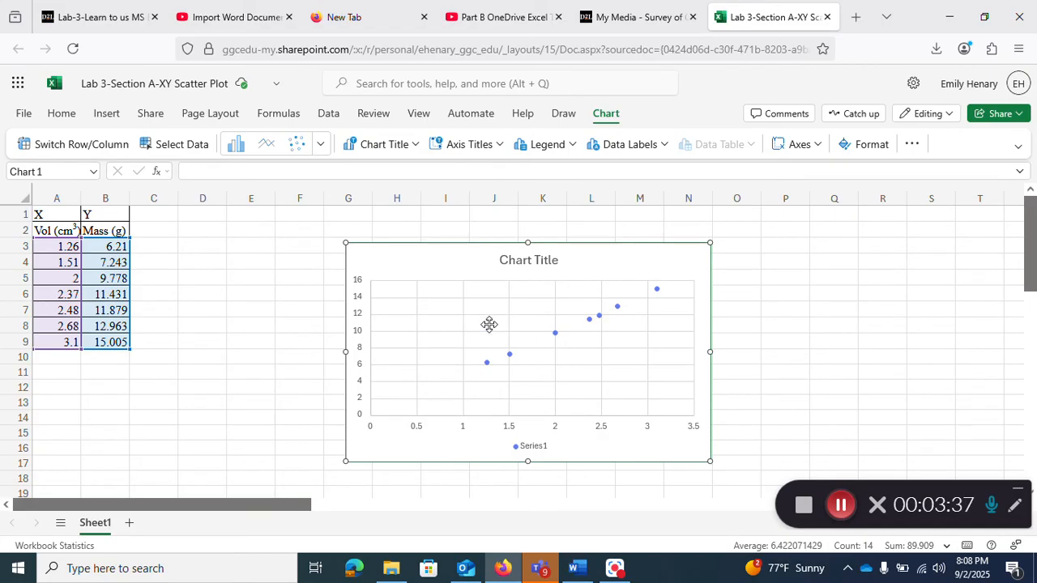
Step: Add the horizontal axis title 'Volume (cm^3)' to the chart
{"action": "left_click", "coordinate": [498, 153]}
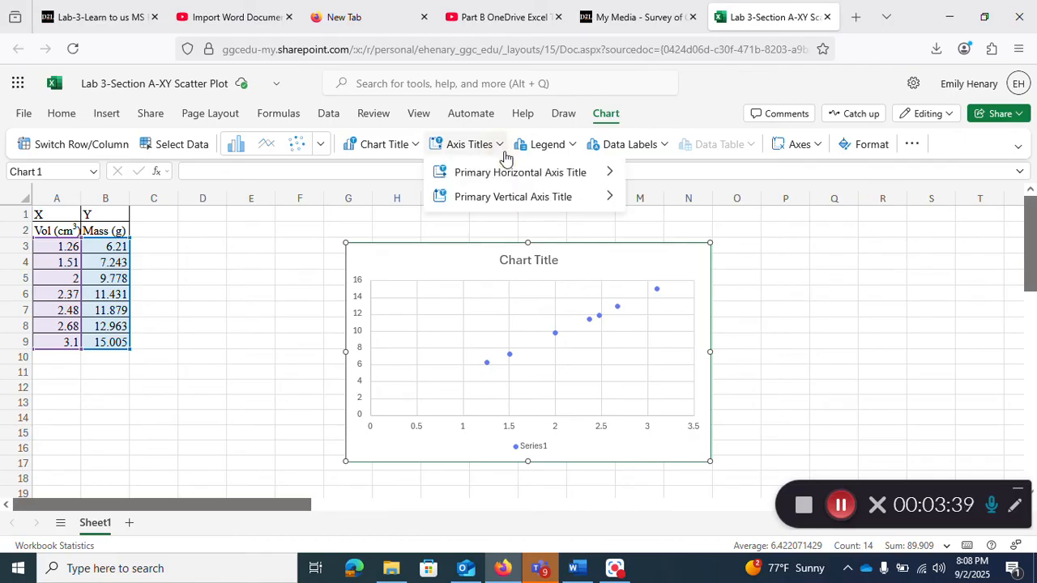
{"action": "mouse_move", "coordinate": [524, 180]}
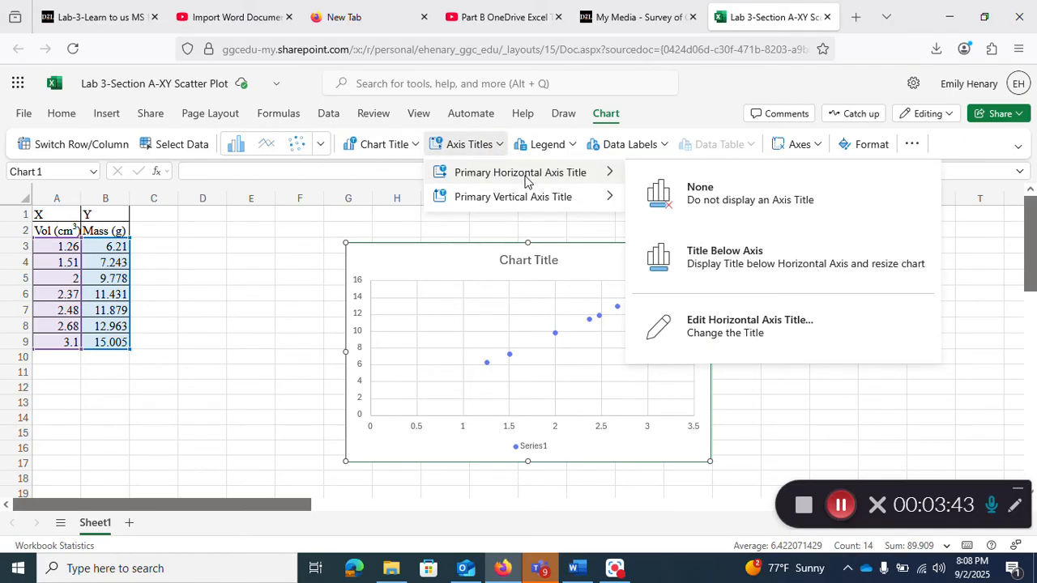
{"action": "left_click", "coordinate": [727, 332]}
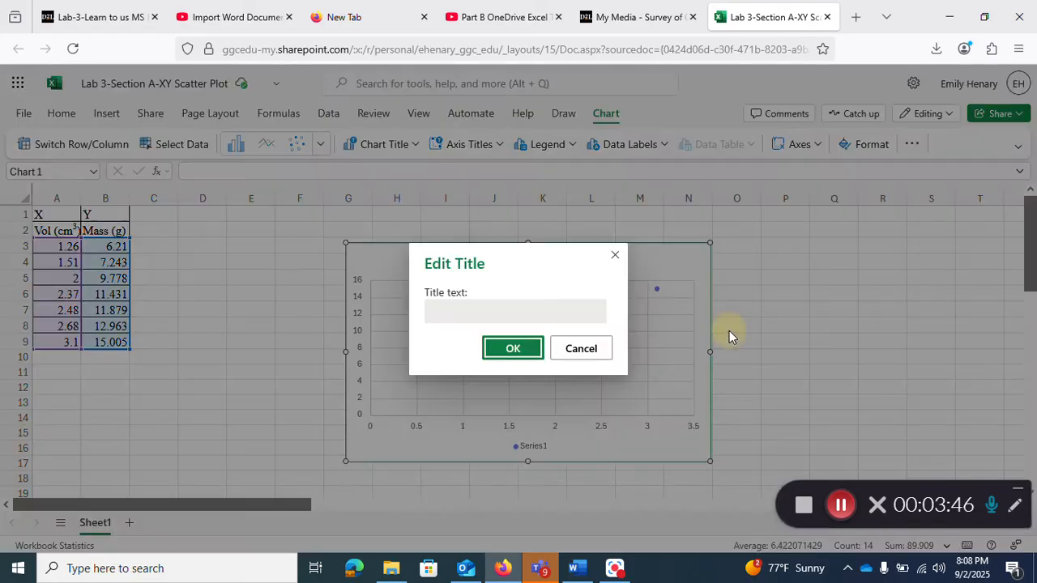
{"action": "left_click", "coordinate": [514, 310]}
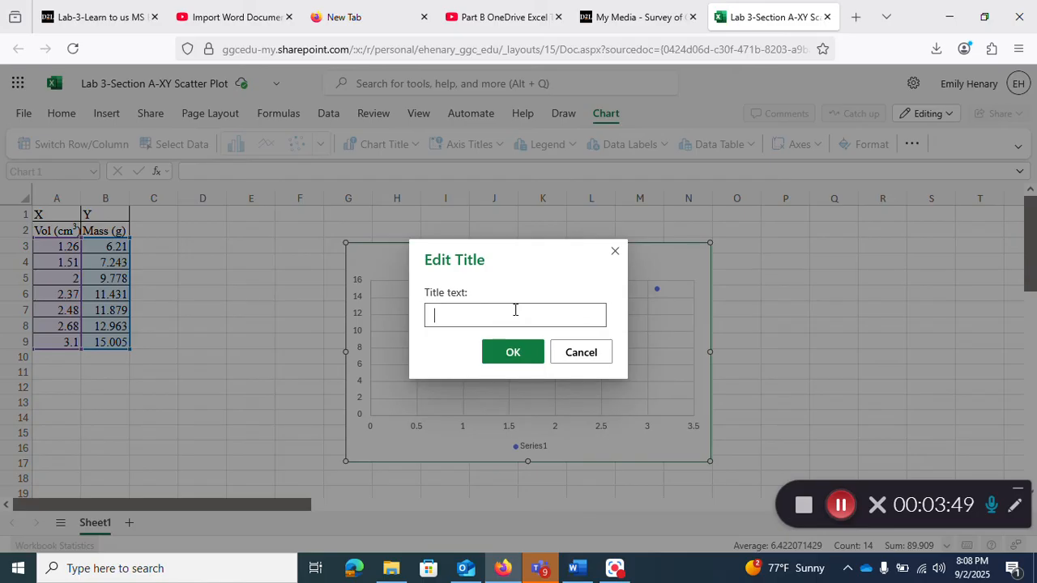
{"action": "type", "text": "olume (cm^3)"}
{"action": "left_click", "coordinate": [526, 352]}
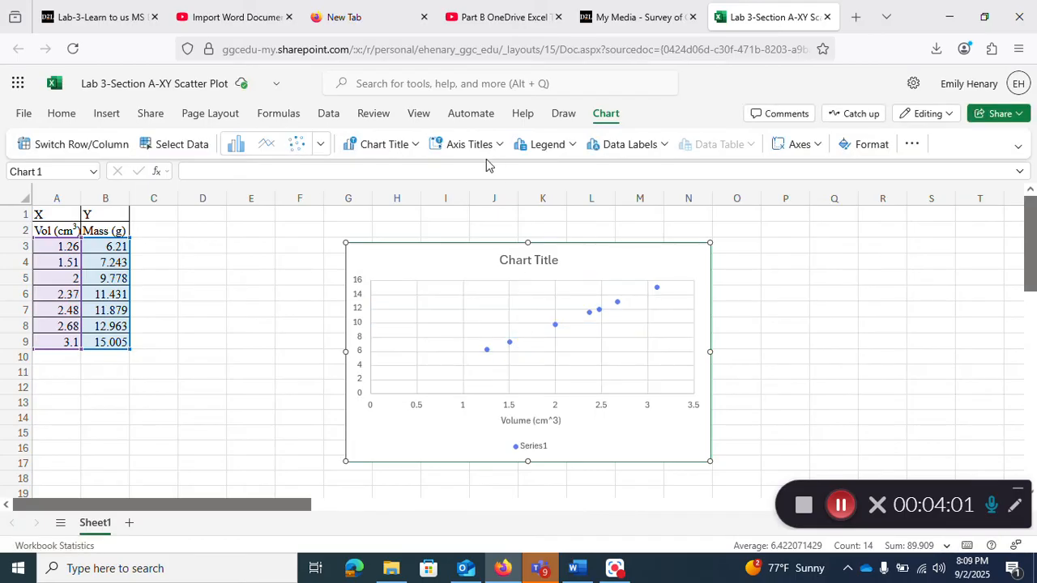
Step: Add the vertical axis title 'Mass (g)' to the chart
{"action": "left_click", "coordinate": [501, 151]}
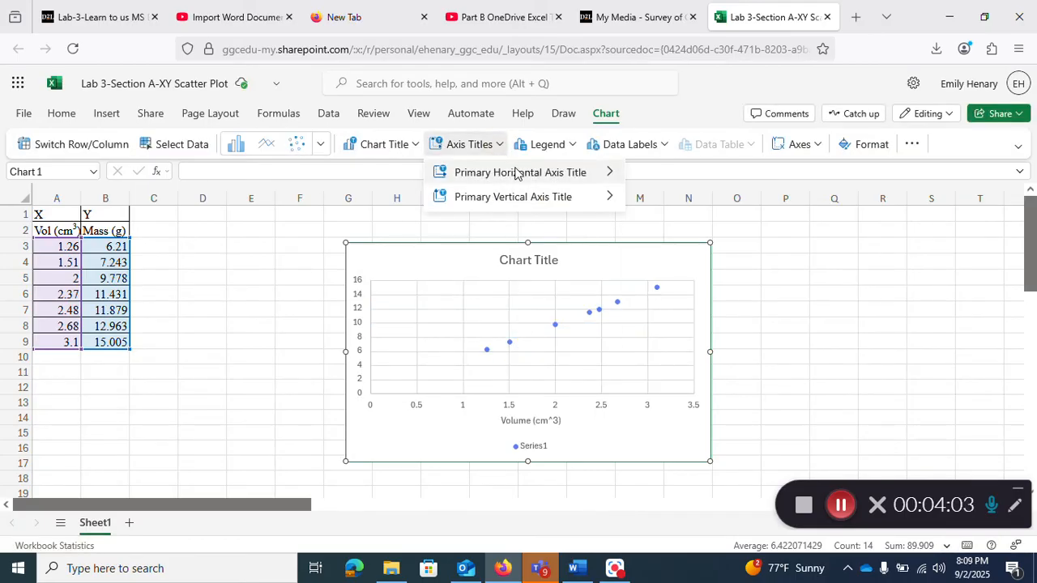
{"action": "mouse_move", "coordinate": [561, 205]}
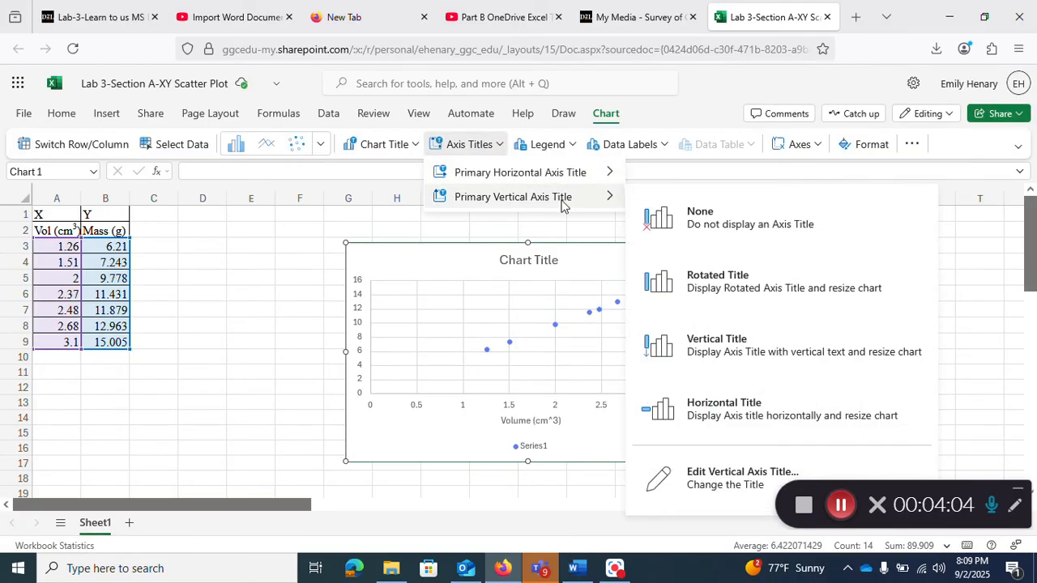
{"action": "left_click", "coordinate": [713, 482]}
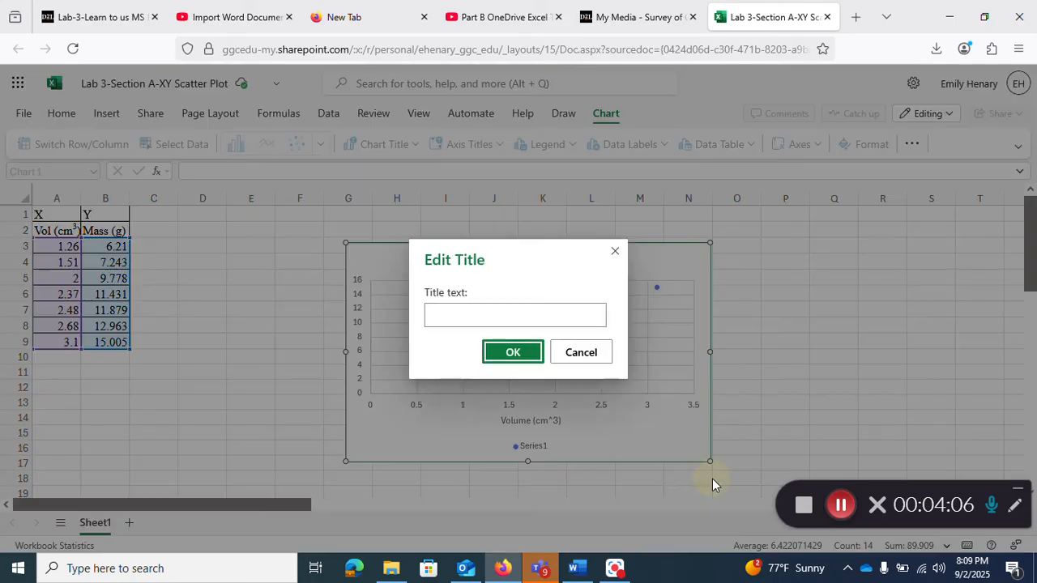
{"action": "left_click", "coordinate": [521, 317]}
{"action": "type", "text": "M"}
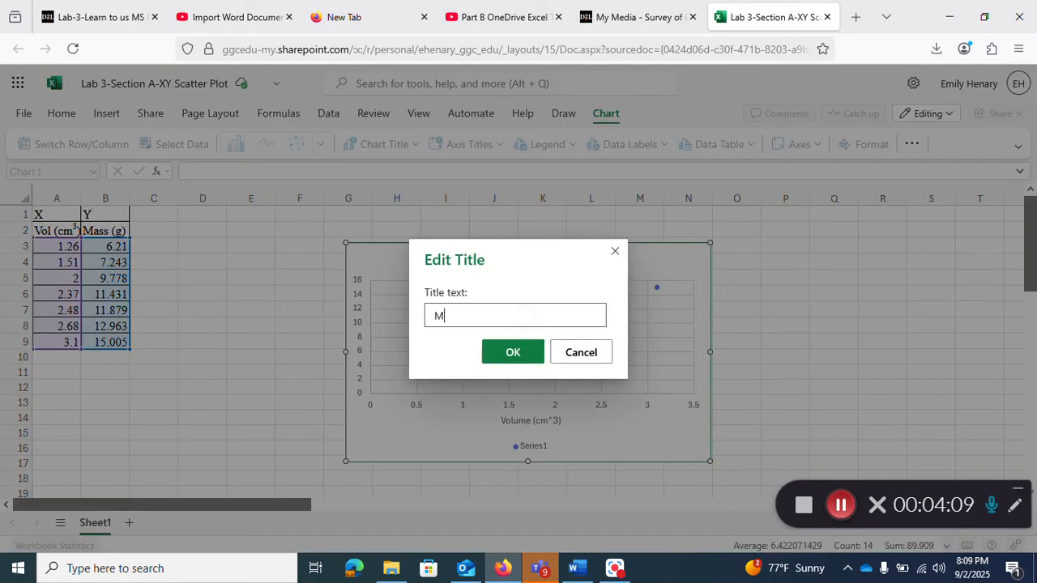
{"action": "type", "text": "ass (g)"}
{"action": "left_click", "coordinate": [512, 354]}
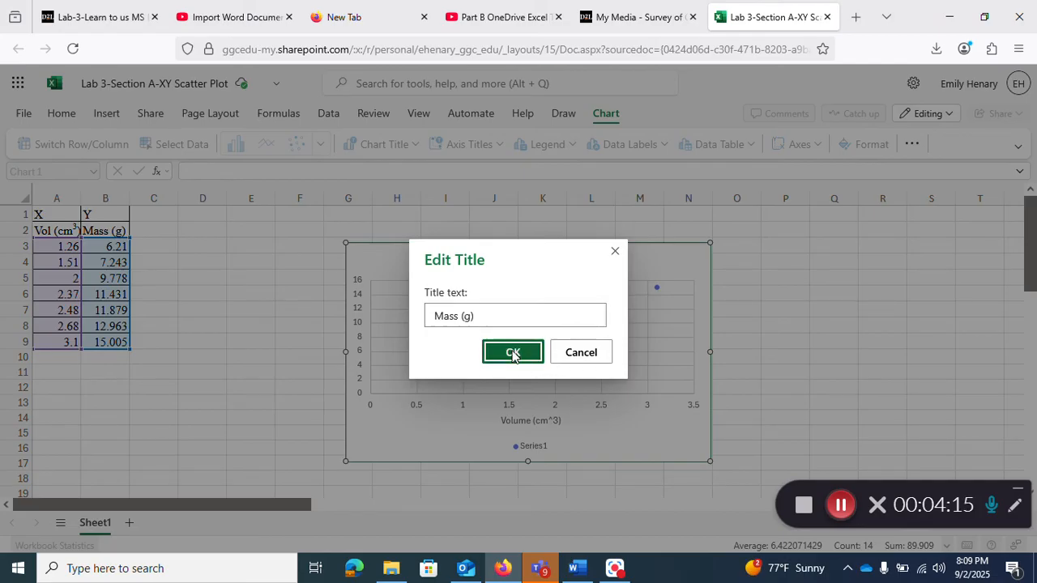
{"action": "left_click", "coordinate": [528, 264]}
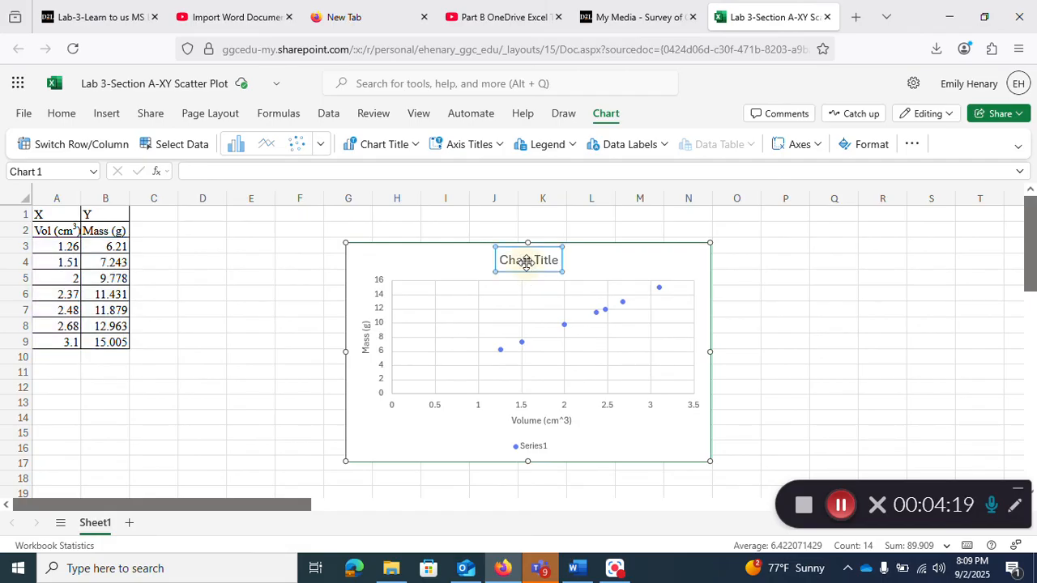
Step: Replace 'Chart Title' with 'Mass Vs Volume of an Unknown Metal' as the chart title
{"action": "double_click", "coordinate": [526, 262]}
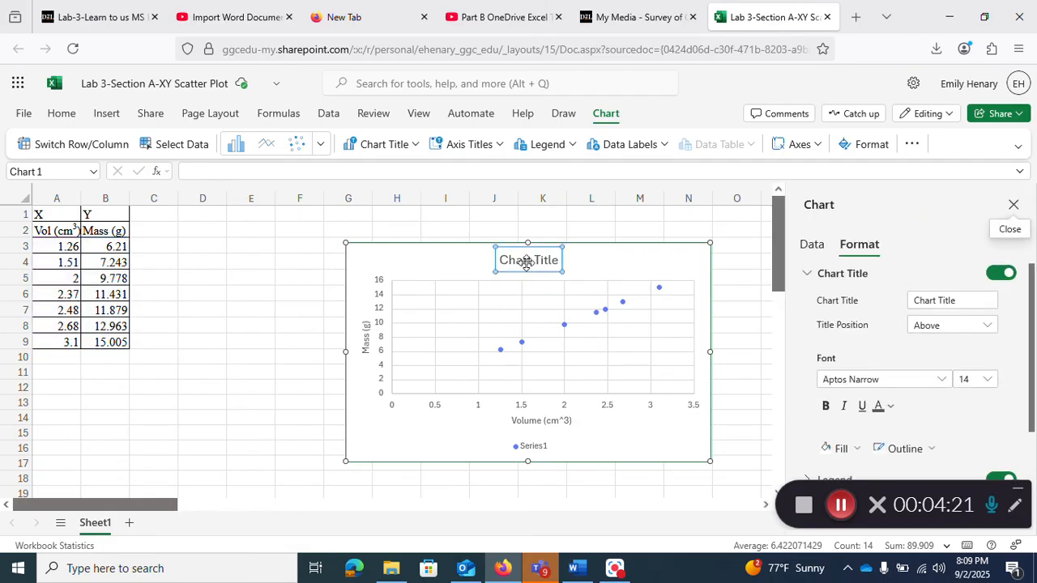
{"action": "left_click", "coordinate": [527, 263]}
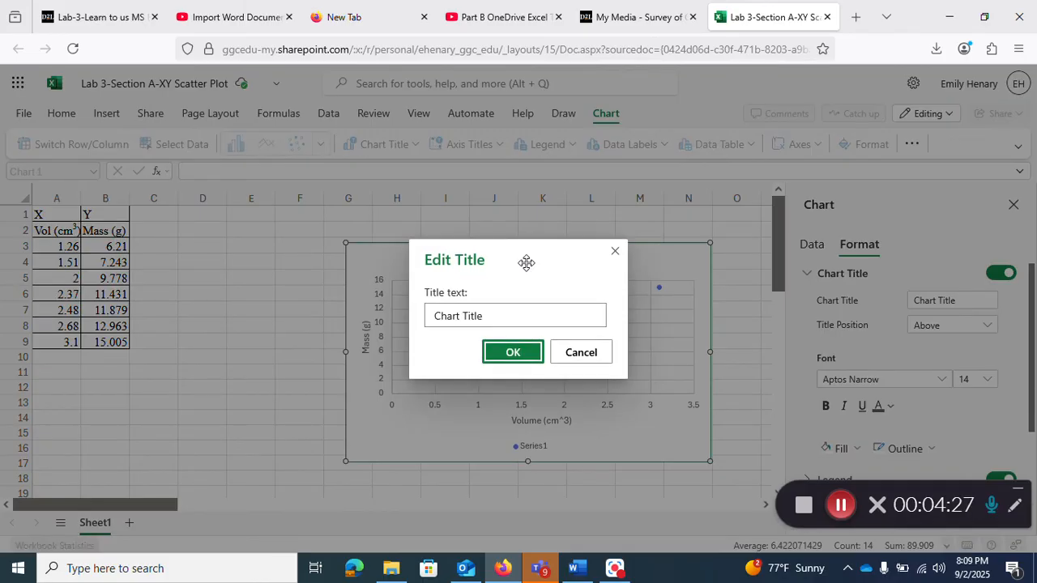
{"action": "left_click_drag", "start_coordinate": [493, 318], "coordinate": [426, 322]}
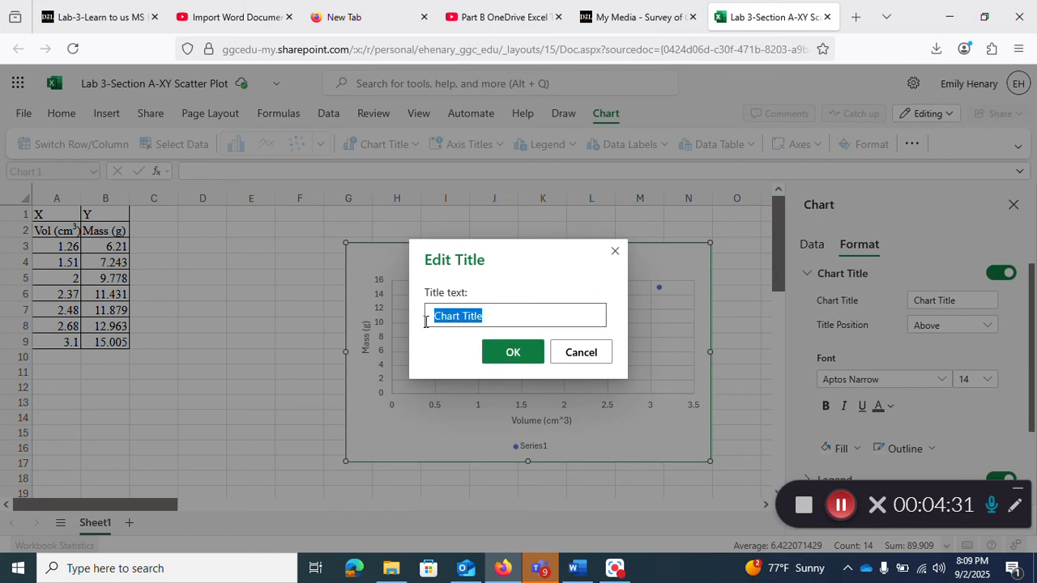
{"action": "type", "text": "Mass"}
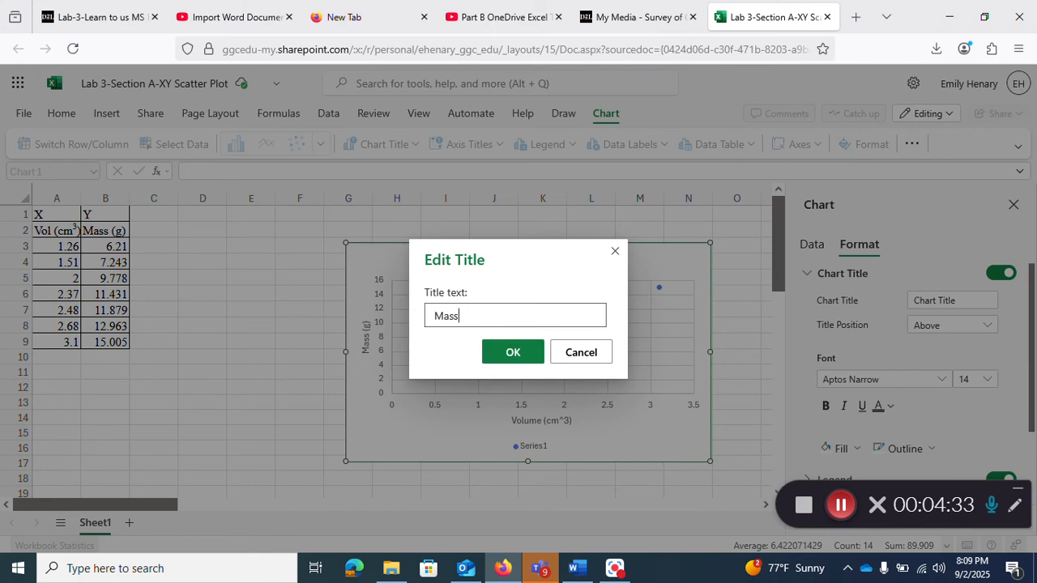
{"action": "type", "text": " Vs Volume of an Unknown Metal"}
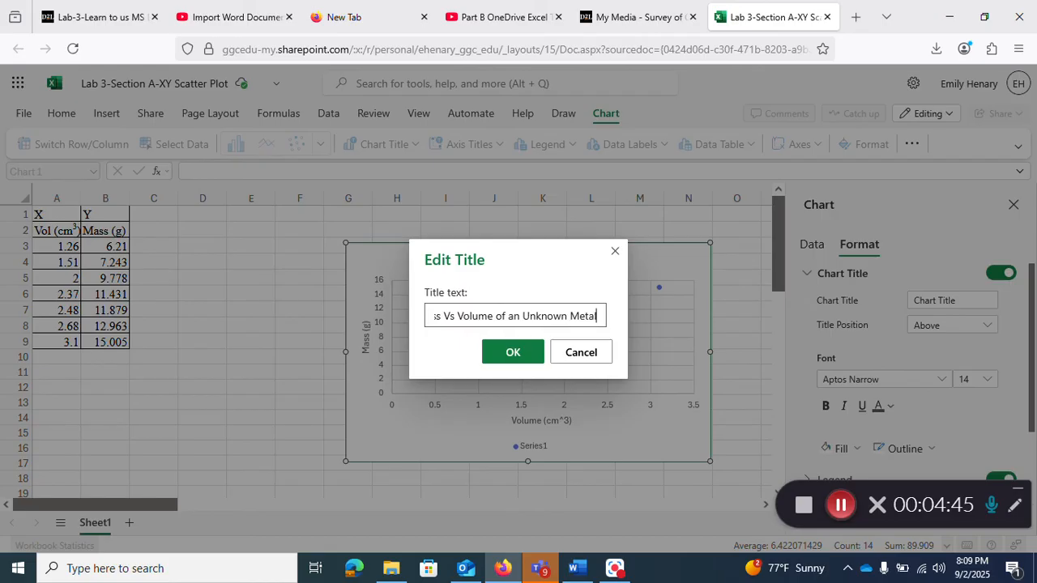
{"action": "left_click", "coordinate": [503, 354]}
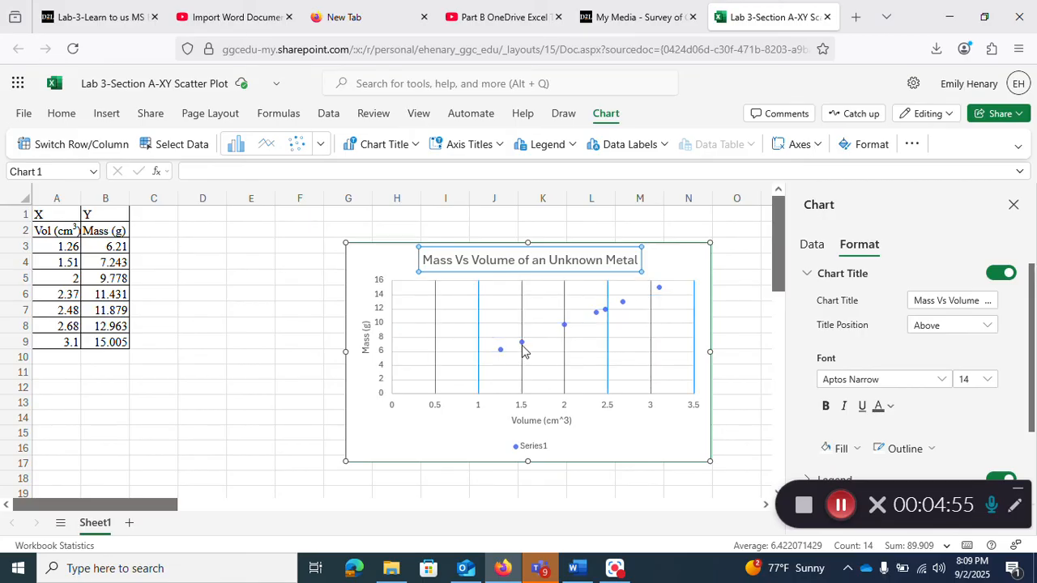
Step: Select the Series1 data points and turn on a linear trendline in the Format pane
{"action": "left_click", "coordinate": [522, 348]}
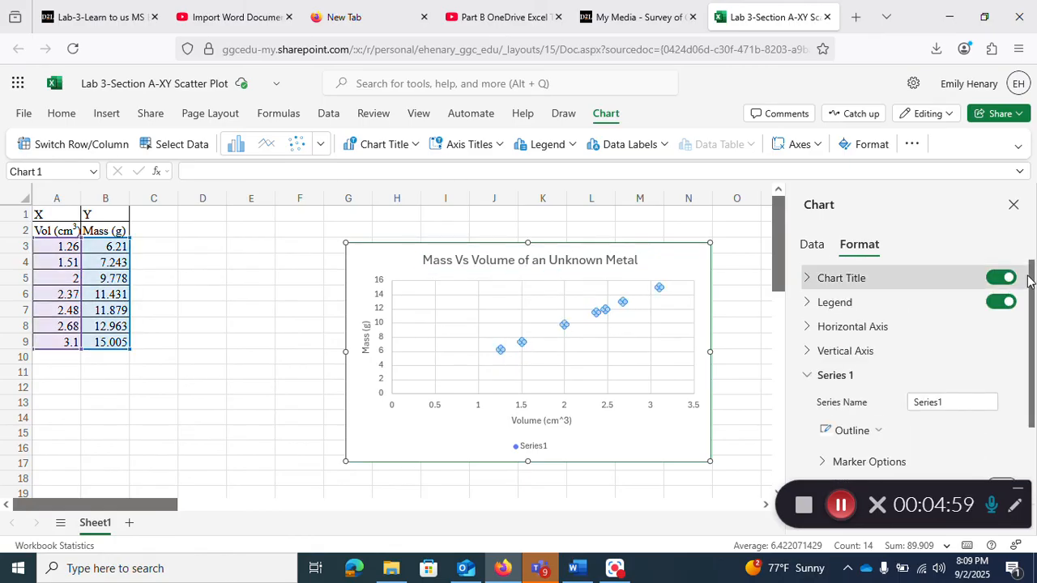
{"action": "left_click_drag", "start_coordinate": [1033, 270], "coordinate": [1029, 496]}
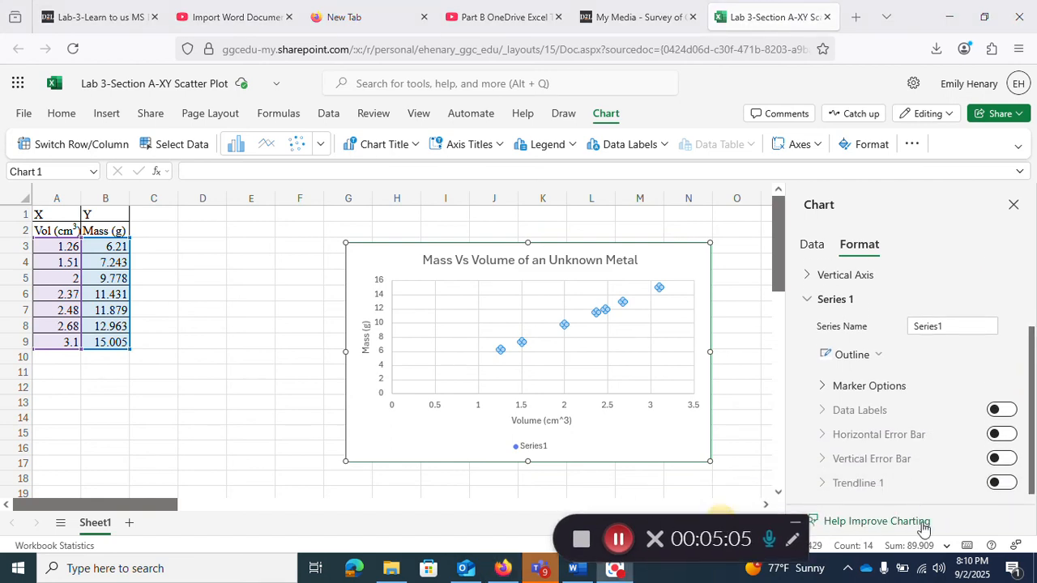
{"action": "left_click", "coordinate": [1002, 483]}
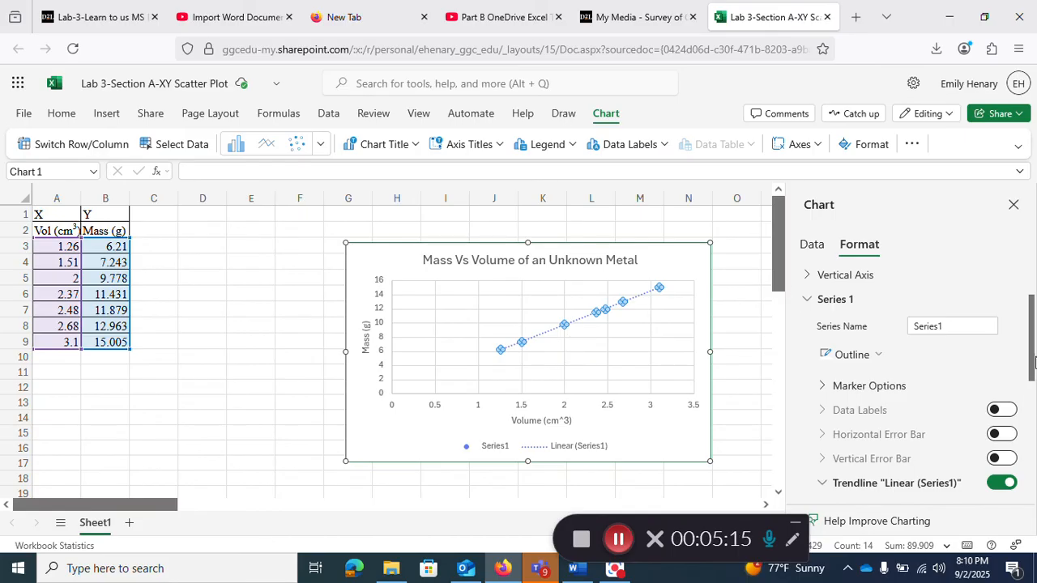
{"action": "left_click_drag", "start_coordinate": [1032, 362], "coordinate": [1032, 476]}
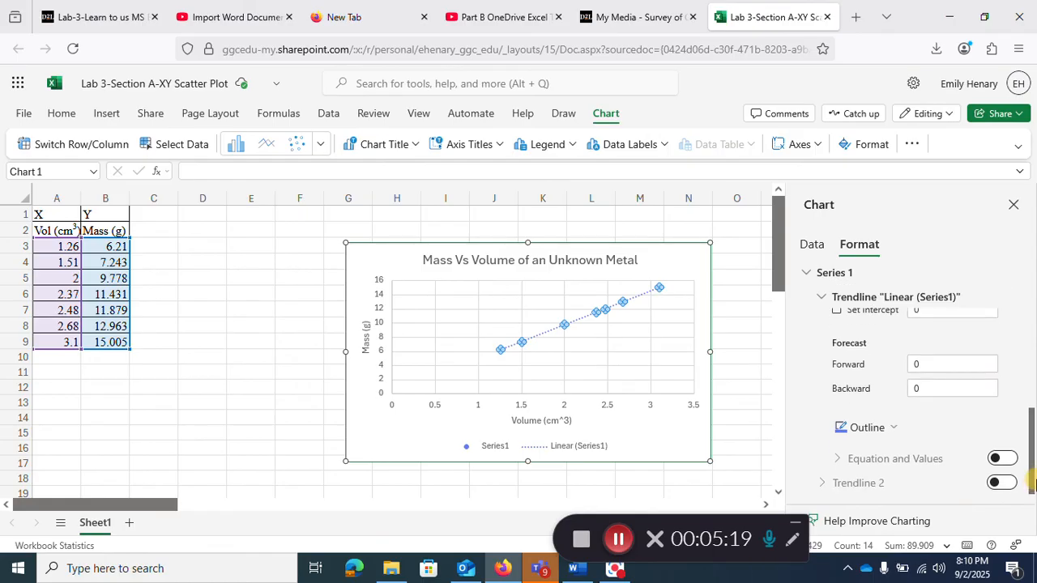
Step: Show the trendline equation and R² value, dragging the label left above the trendline
{"action": "left_click", "coordinate": [1003, 460]}
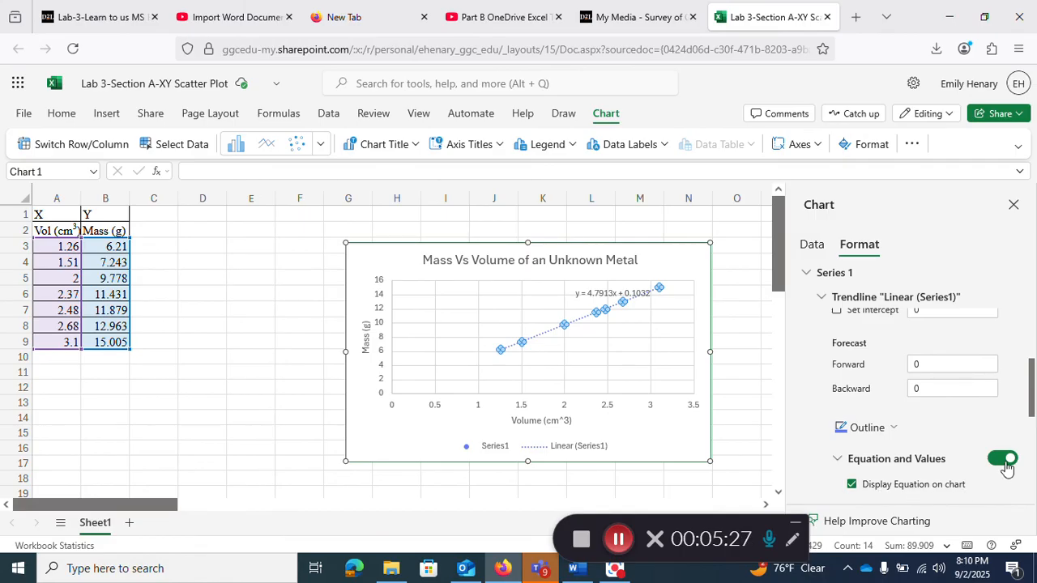
{"action": "scroll", "coordinate": [1030, 410], "scroll_direction": "down", "scroll_amount": 2}
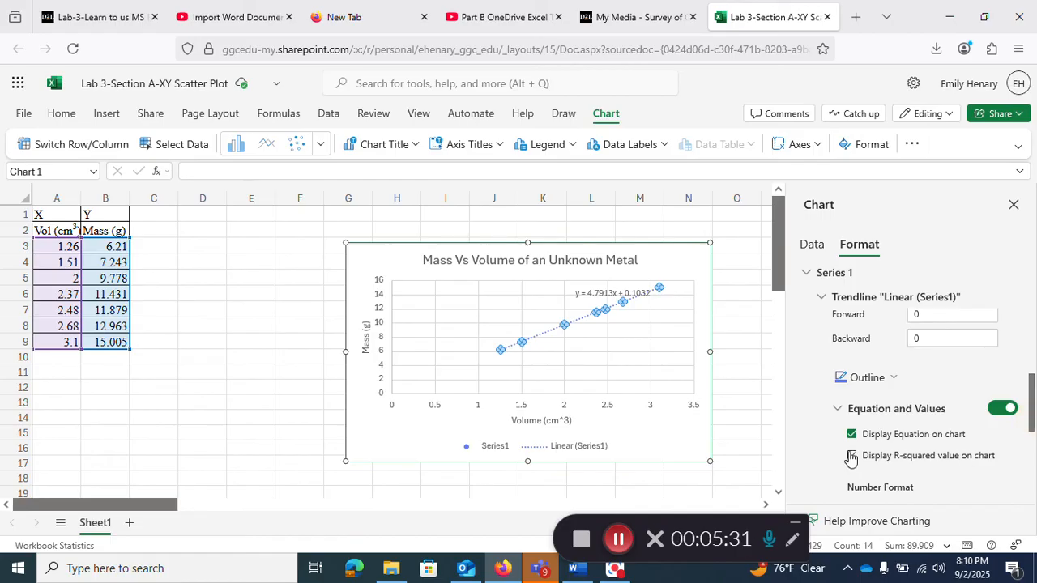
{"action": "left_click", "coordinate": [851, 456]}
{"action": "left_click", "coordinate": [618, 297]}
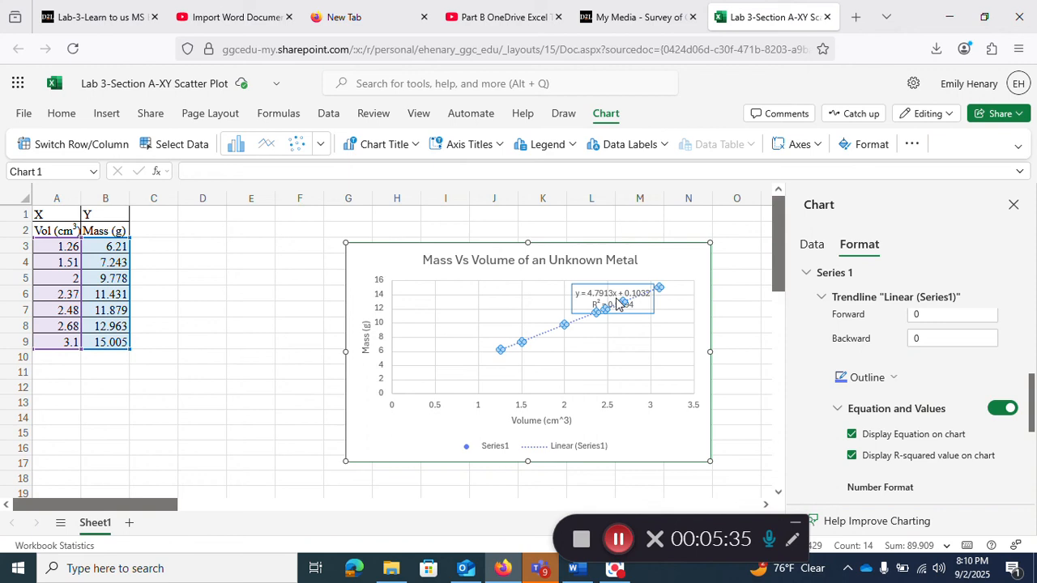
{"action": "left_click_drag", "start_coordinate": [607, 290], "coordinate": [530, 288]}
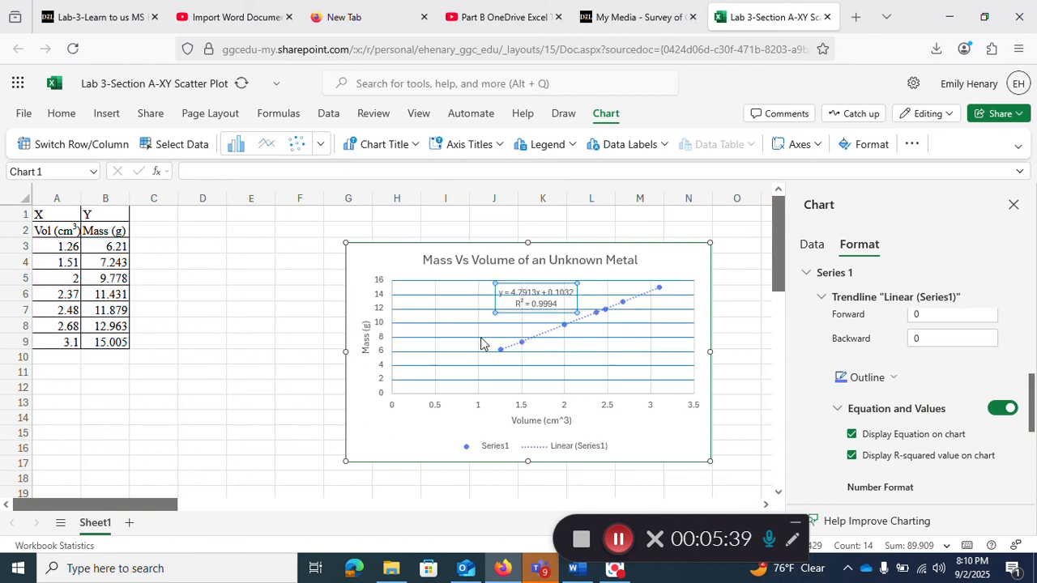